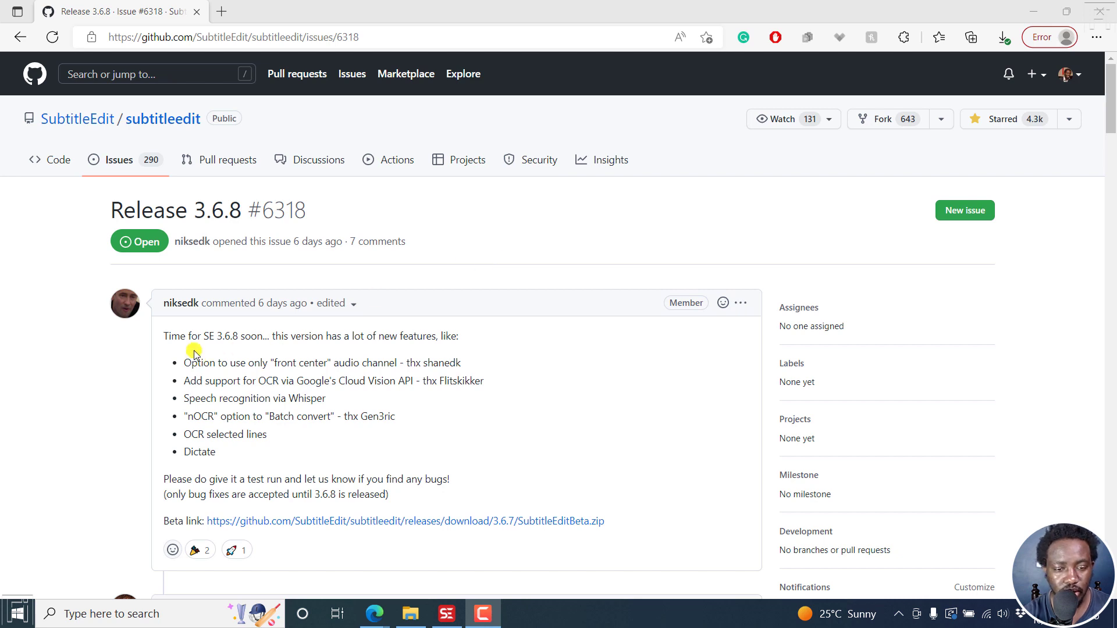
Step: Highlight the opening release-notes lines and the test-run request, then clear the selections
left_click(174, 337)
left_click_drag(175, 337, 297, 363)
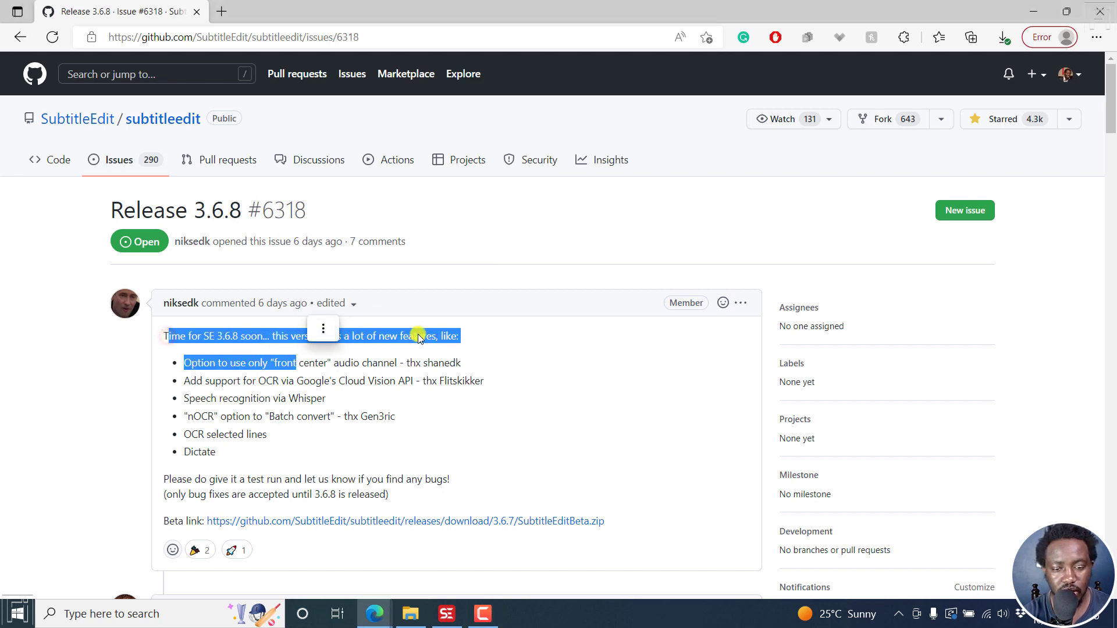
left_click(361, 342)
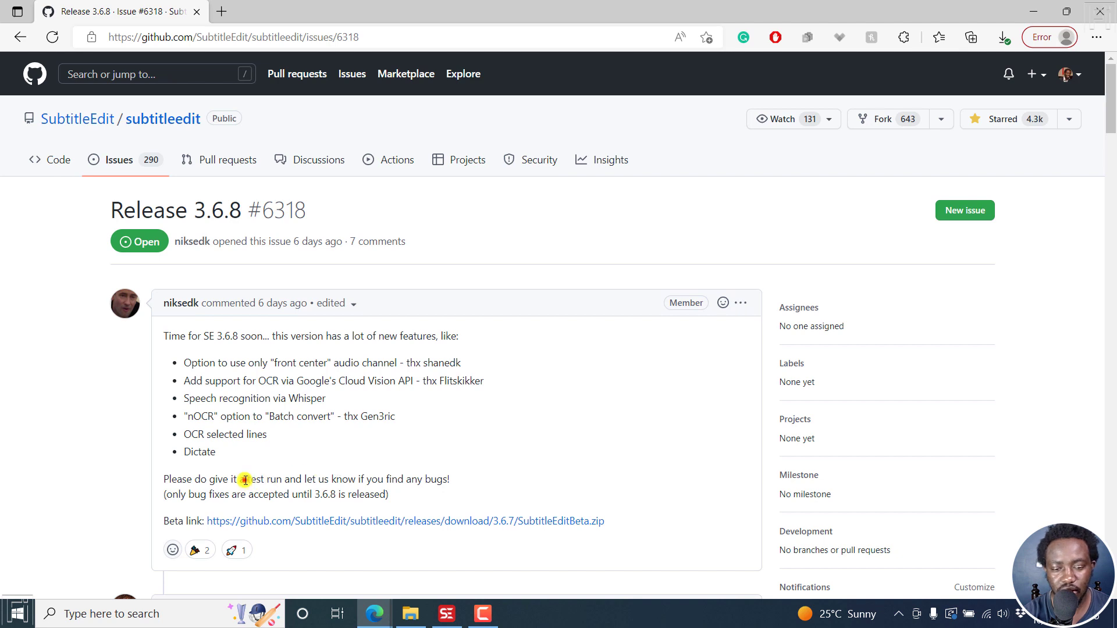
left_click_drag(244, 479, 330, 479)
left_click(374, 479)
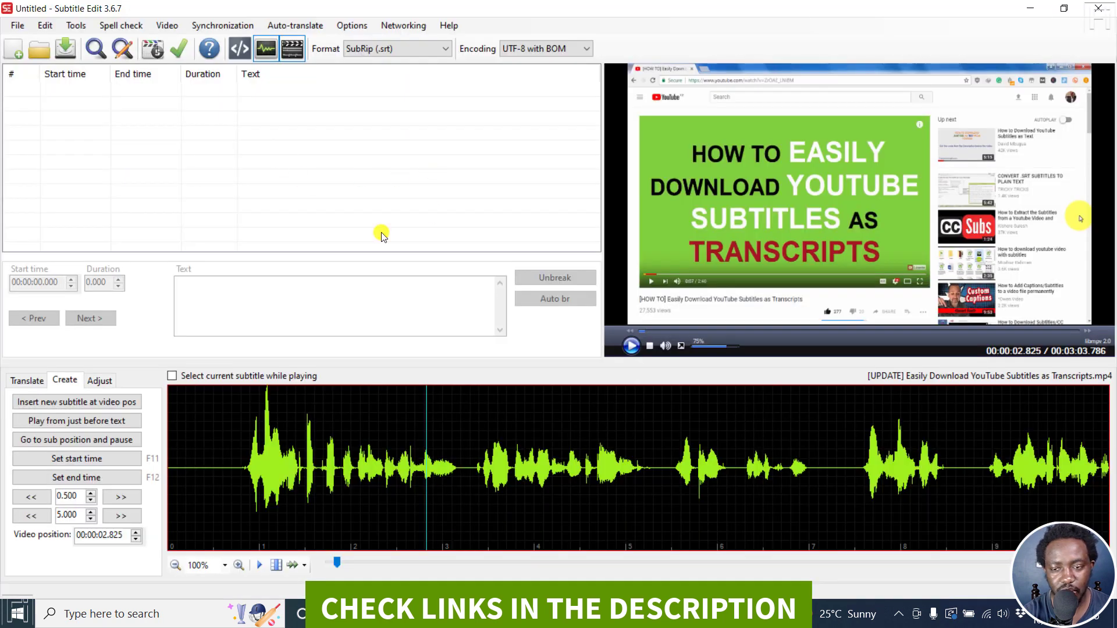
Step: Check the installed Subtitle Edit version details from the Help menu, then close them
left_click(449, 26)
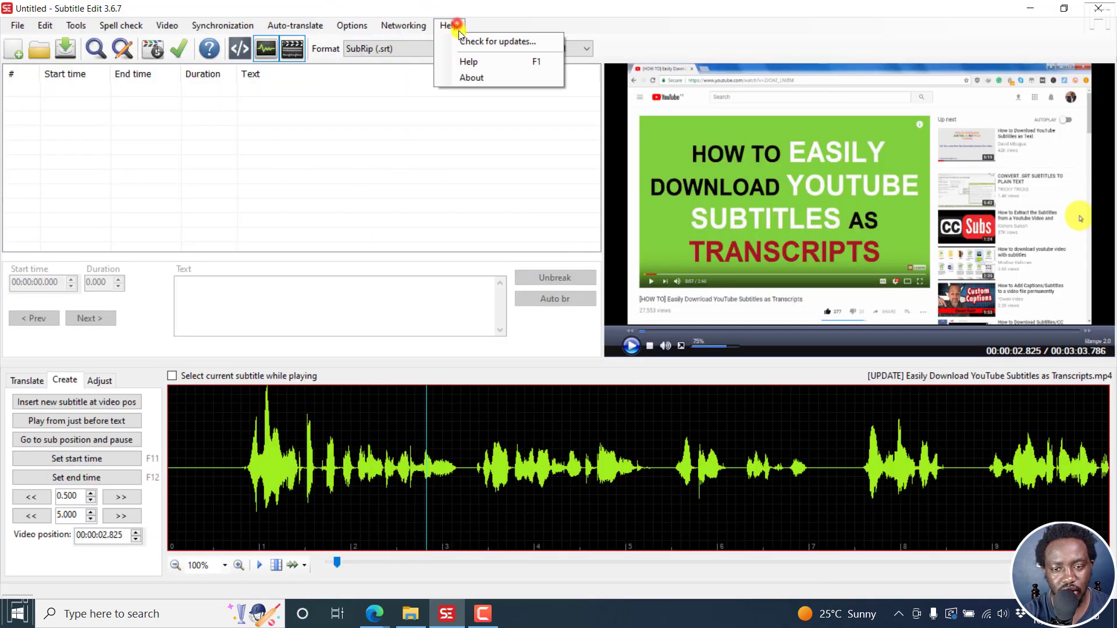
left_click(472, 77)
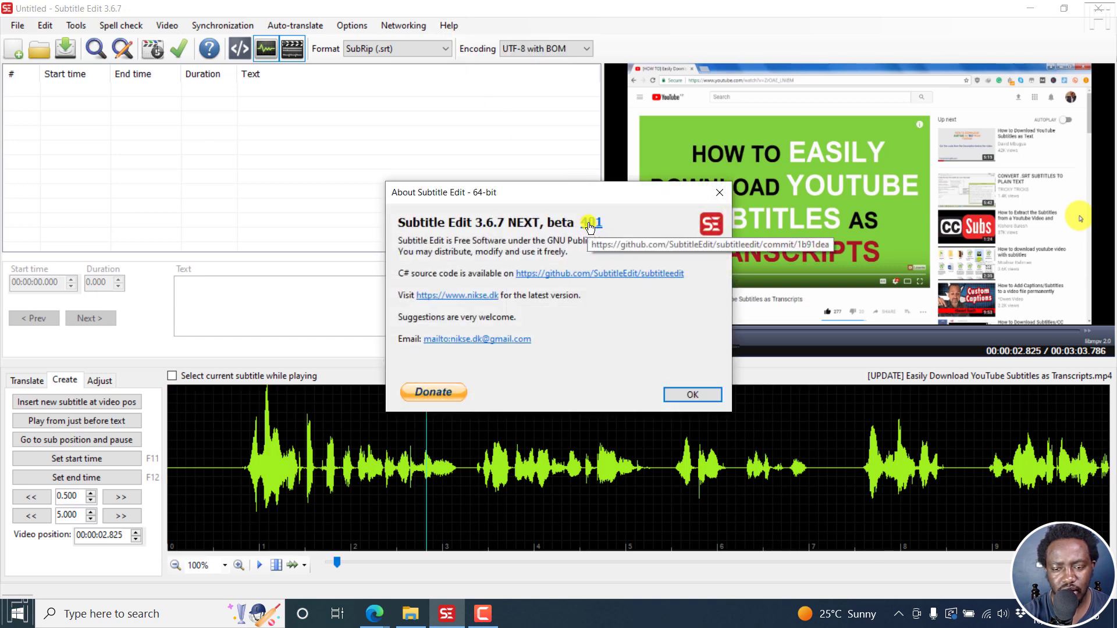
left_click(727, 192)
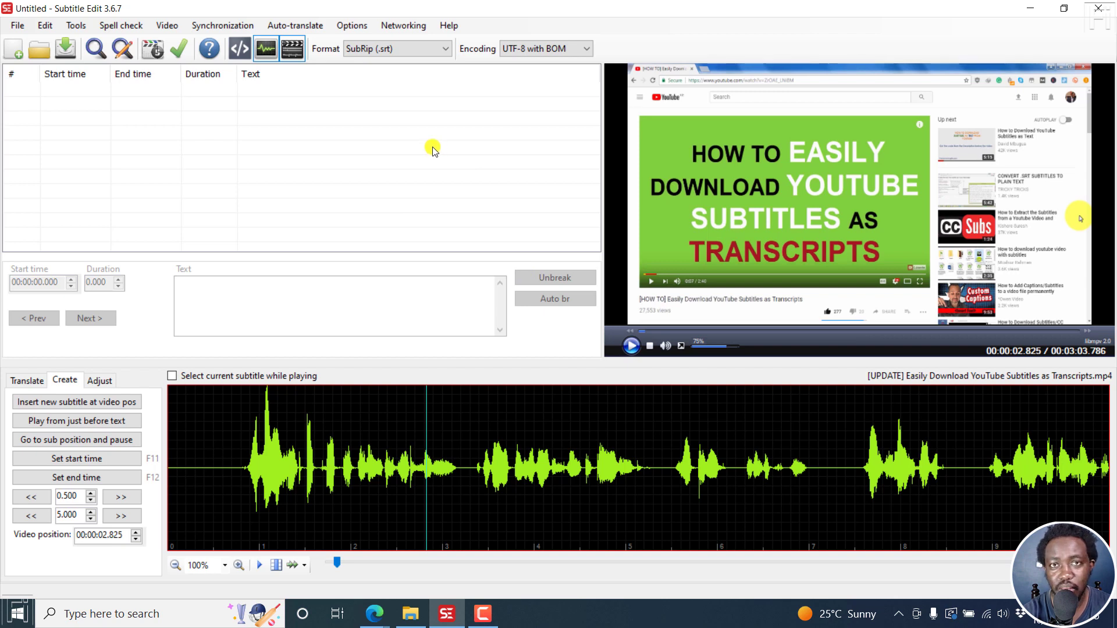
Step: Open Audio to text (Whisper) from the Video menu and keep English as the language
left_click(167, 25)
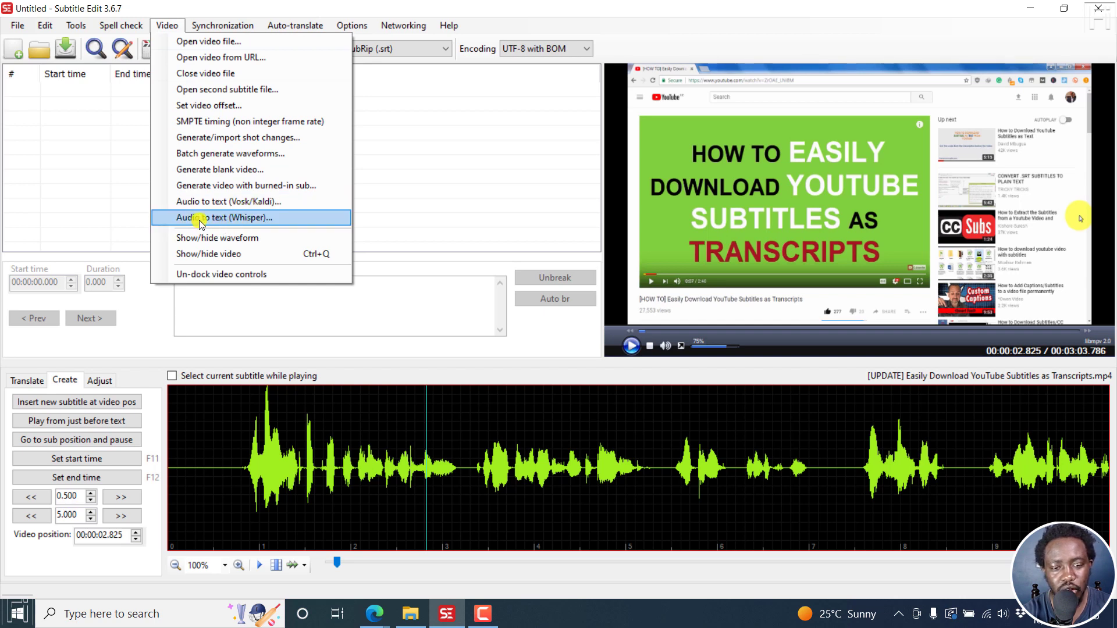
left_click(272, 220)
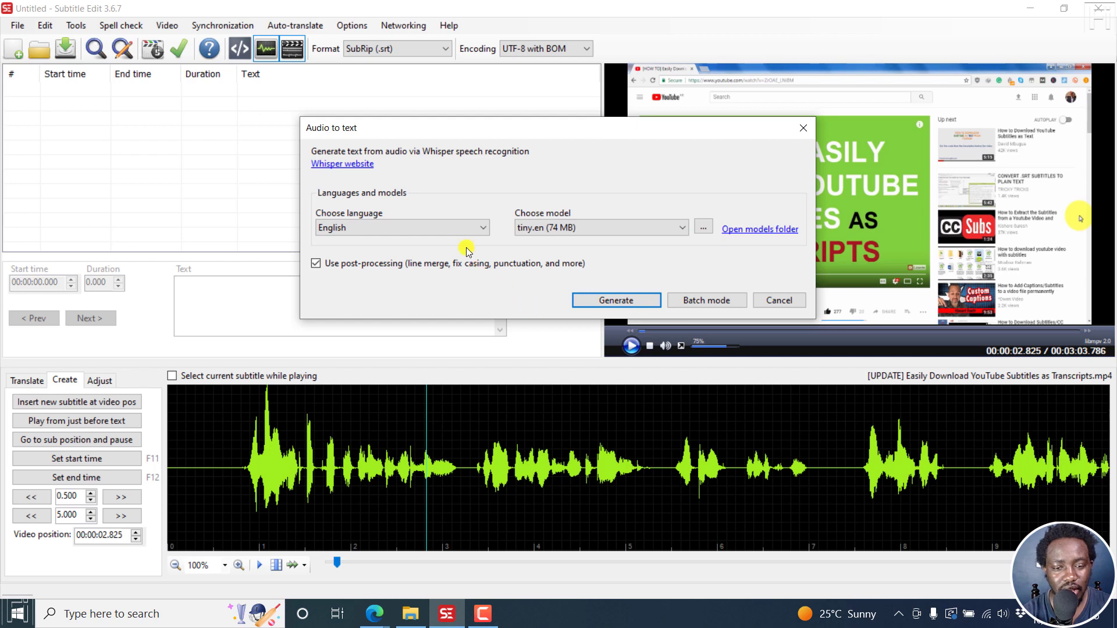
left_click(481, 230)
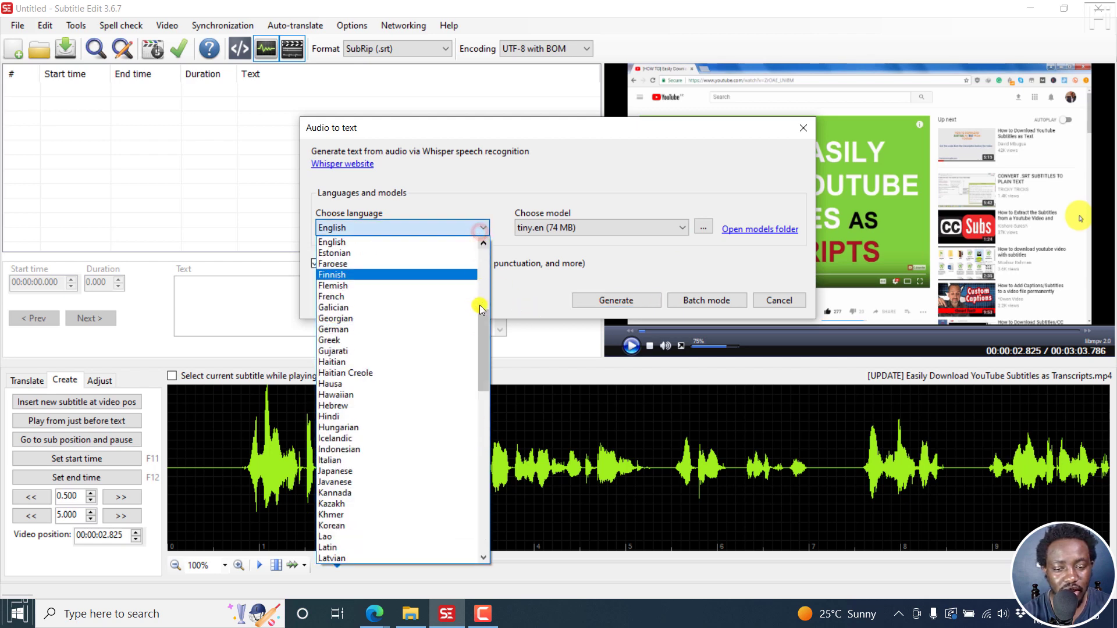
left_click_drag(484, 334, 487, 462)
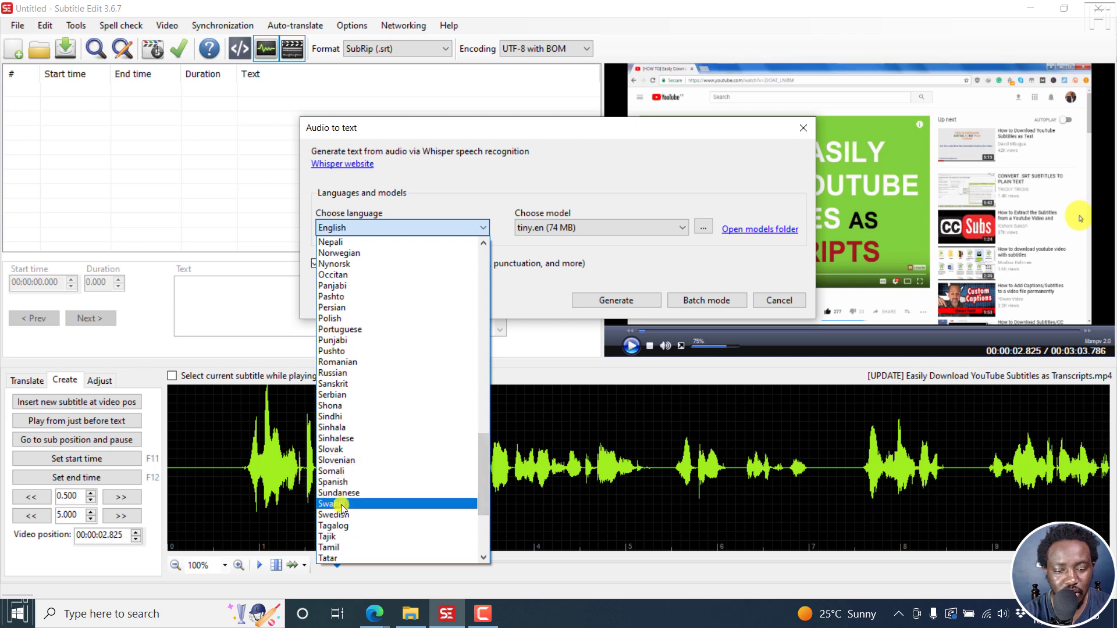
left_click(462, 148)
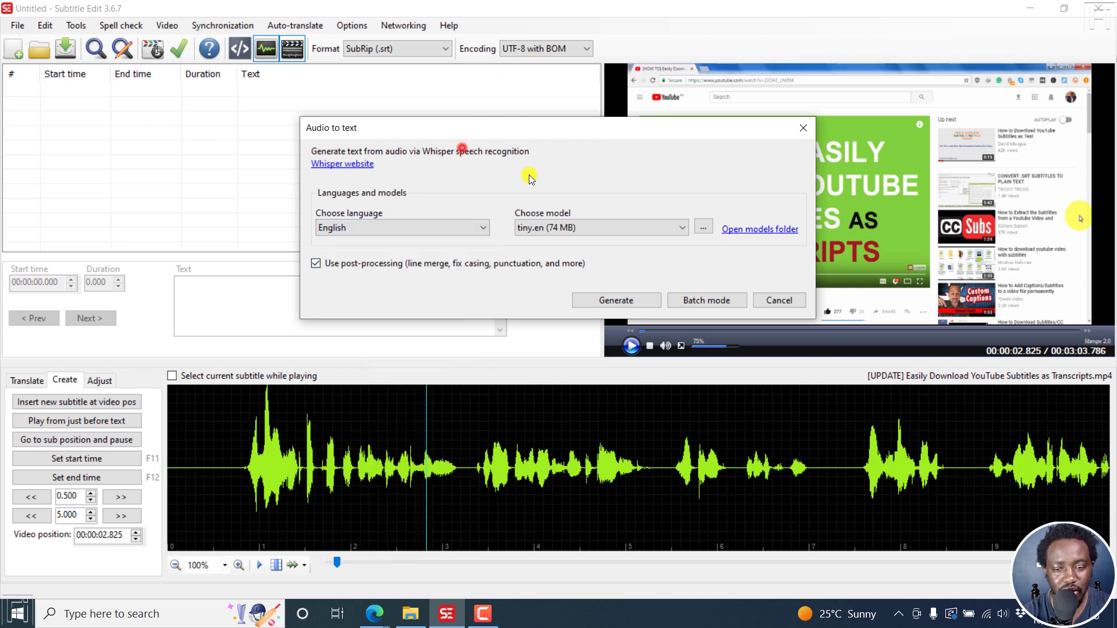
Step: Keep tiny.en as the model and bring up the Download Whisper models window
left_click(683, 228)
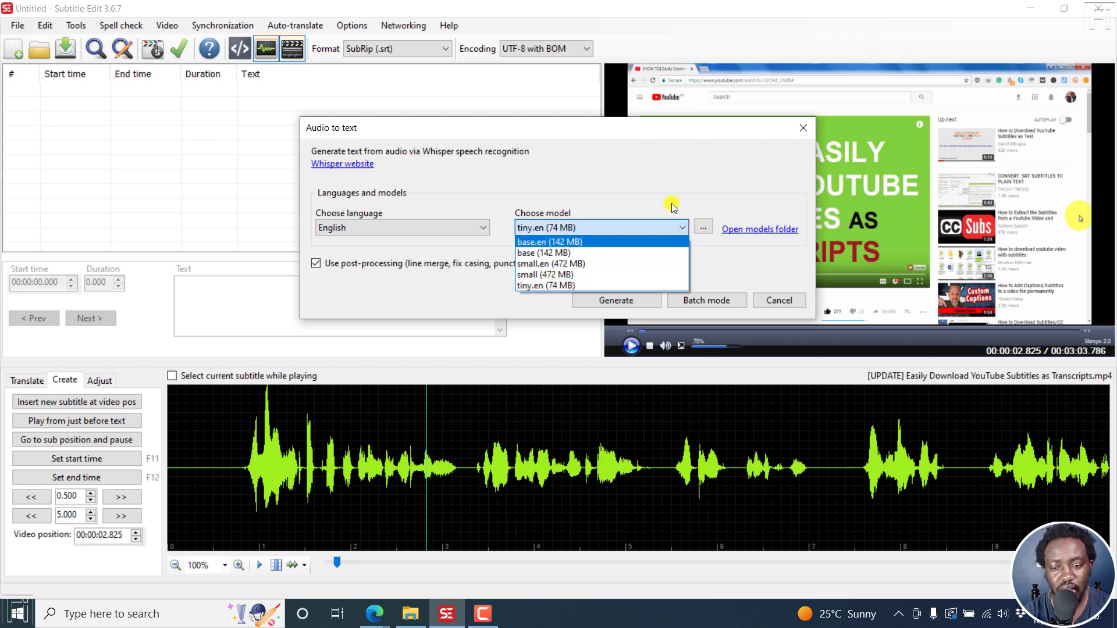
left_click(651, 183)
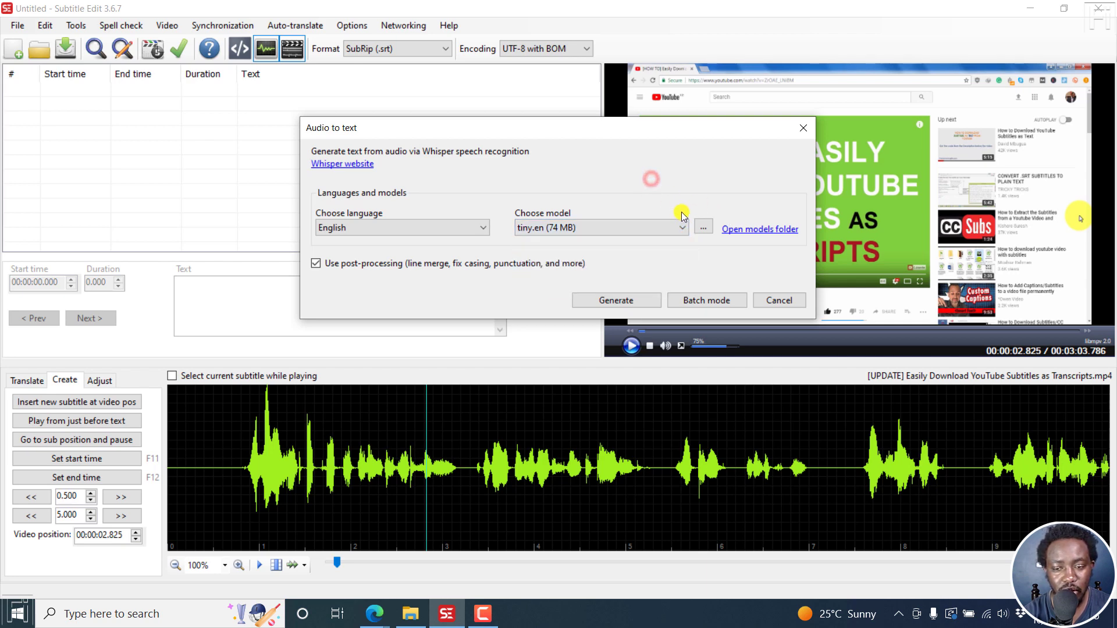
left_click(704, 228)
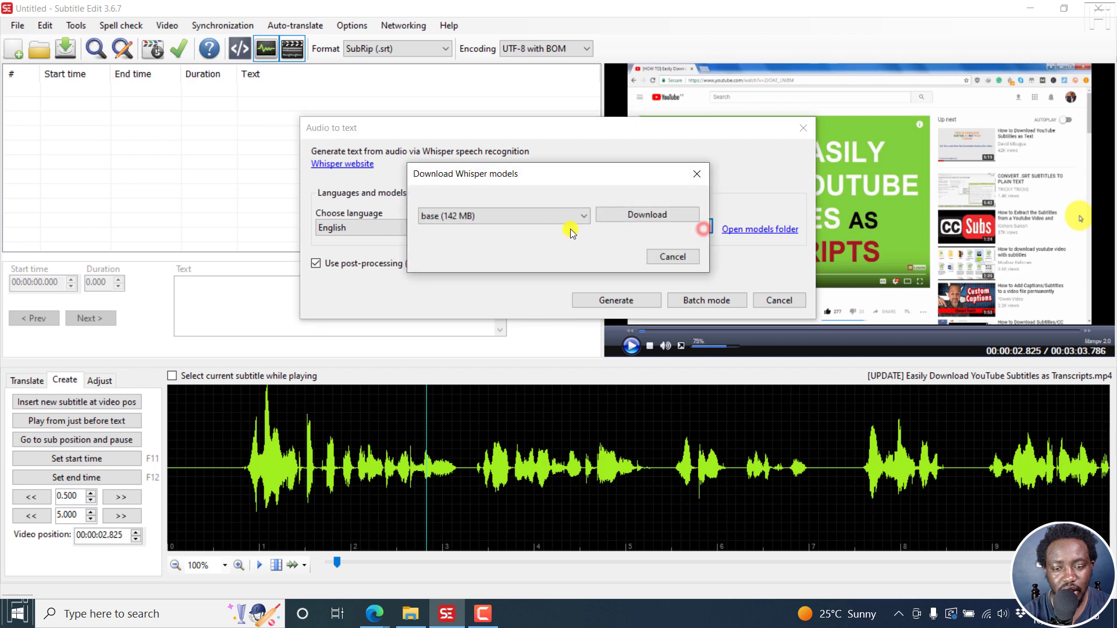
Step: Review the downloadable Whisper models twice, leaving base (142 MB) selected
left_click(585, 216)
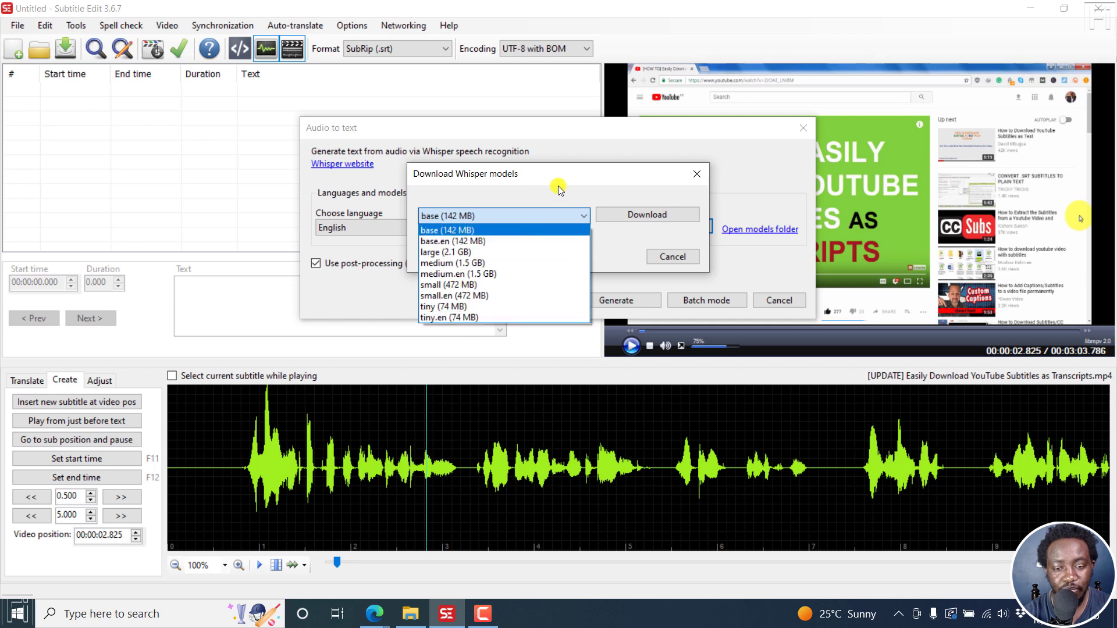
left_click(580, 172)
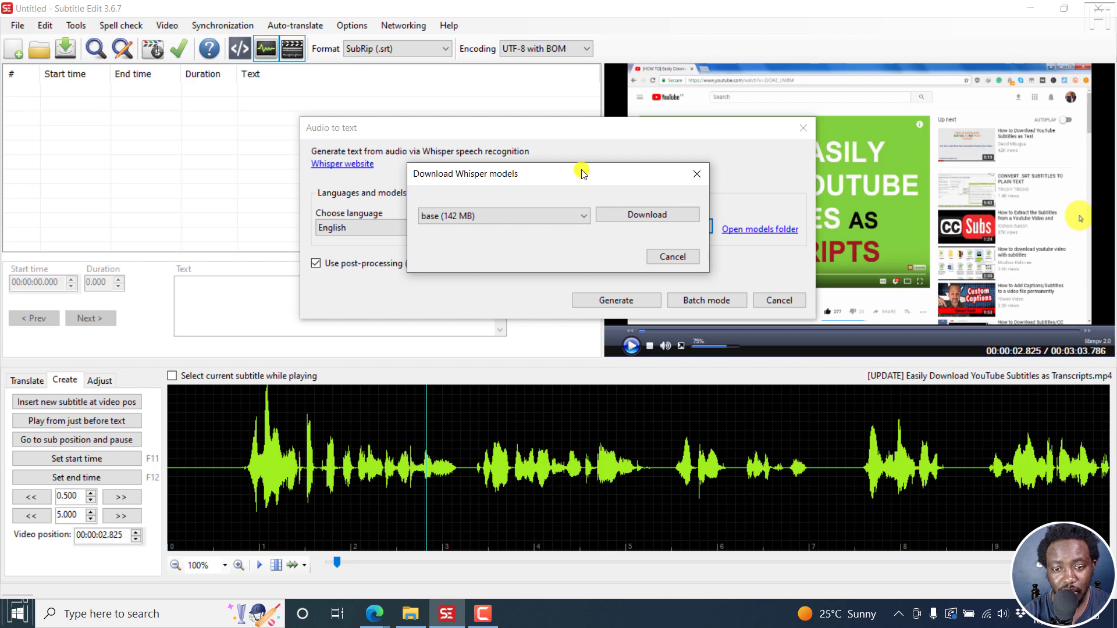
left_click(583, 215)
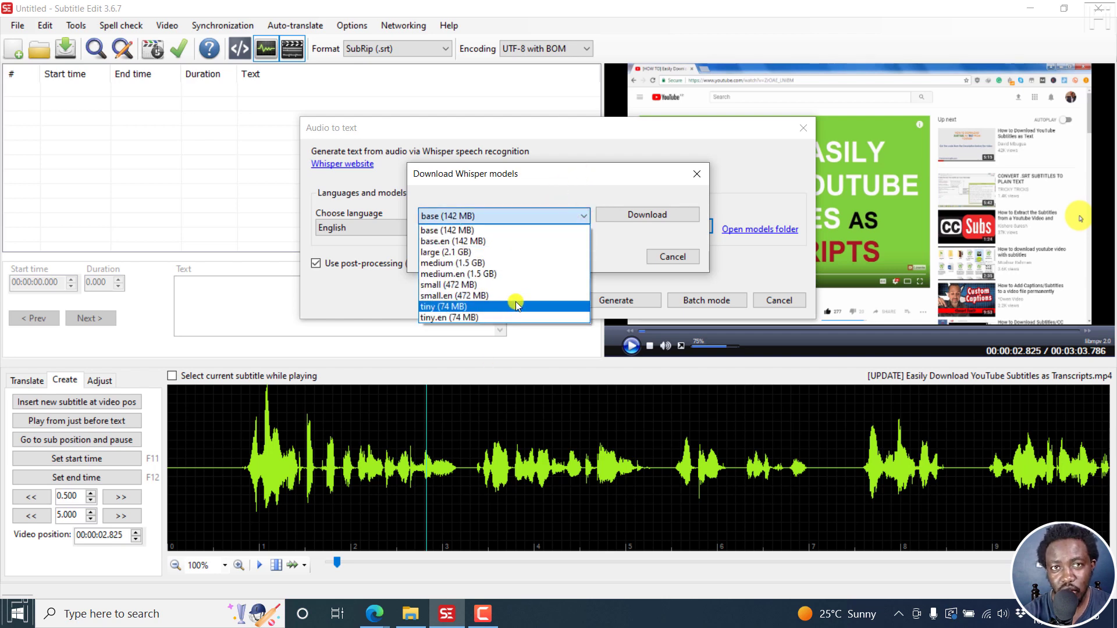
left_click(613, 179)
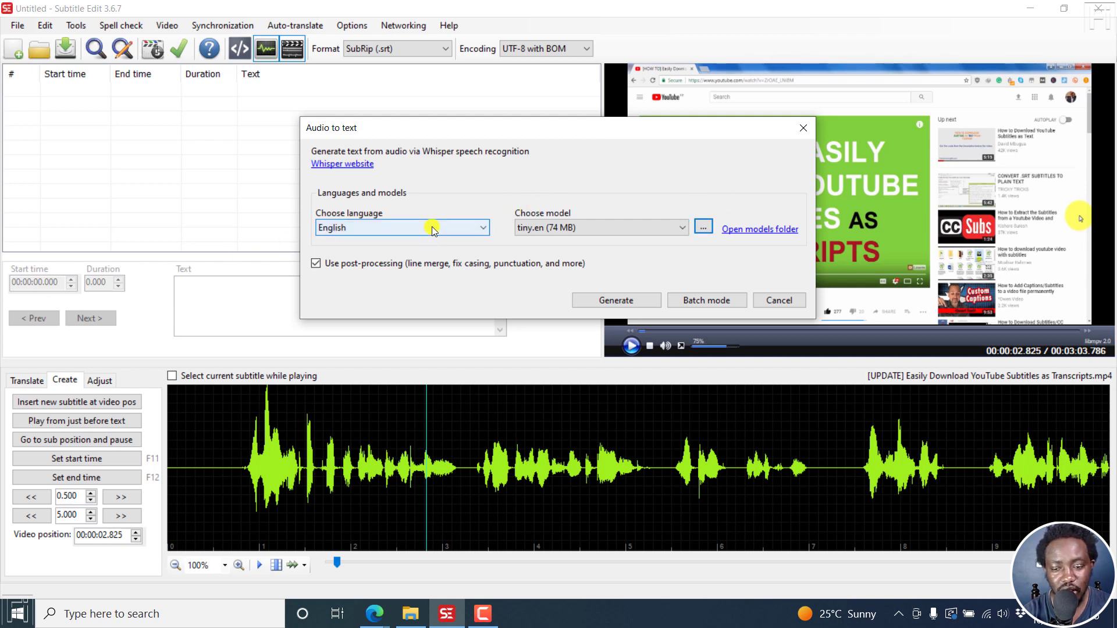
Step: Keep the tiny.en model and run the Whisper transcription with Generate
left_click(562, 225)
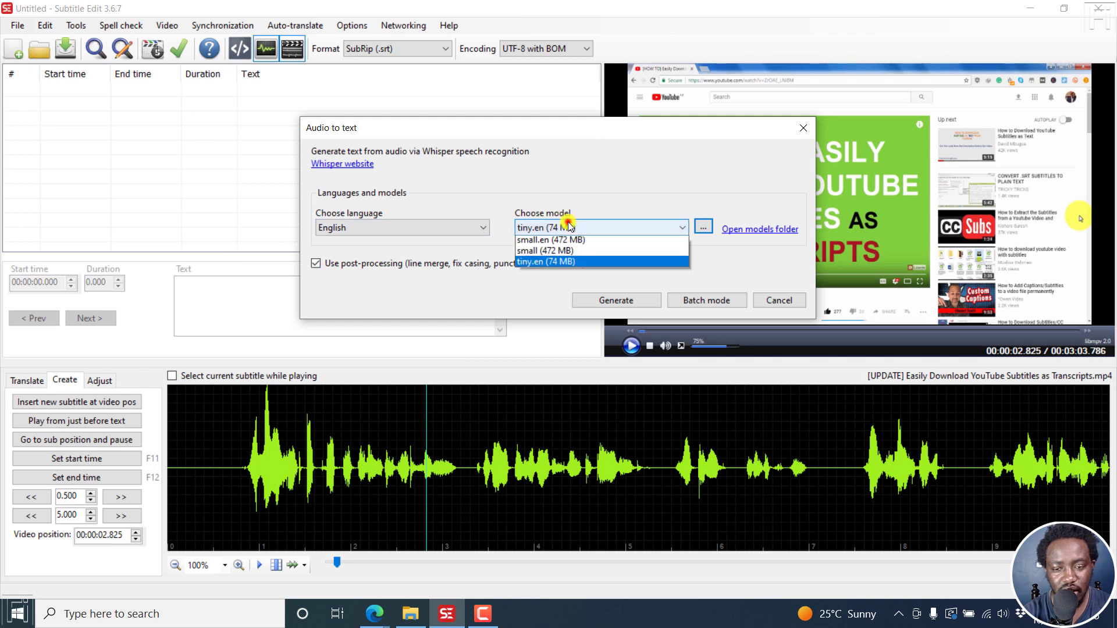
left_click(559, 285)
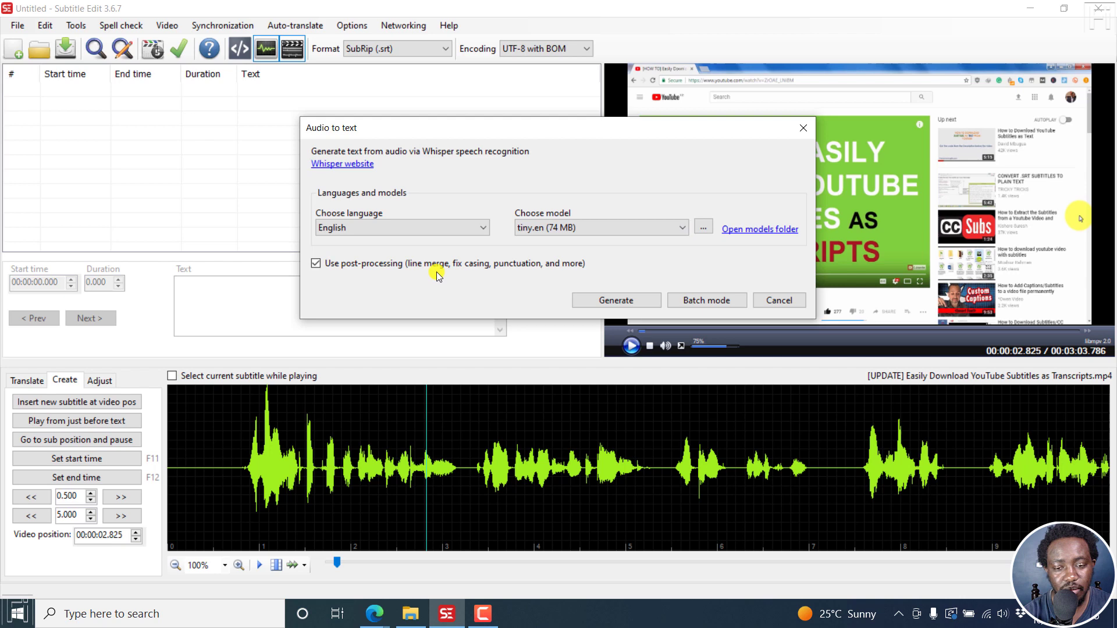
left_click(641, 301)
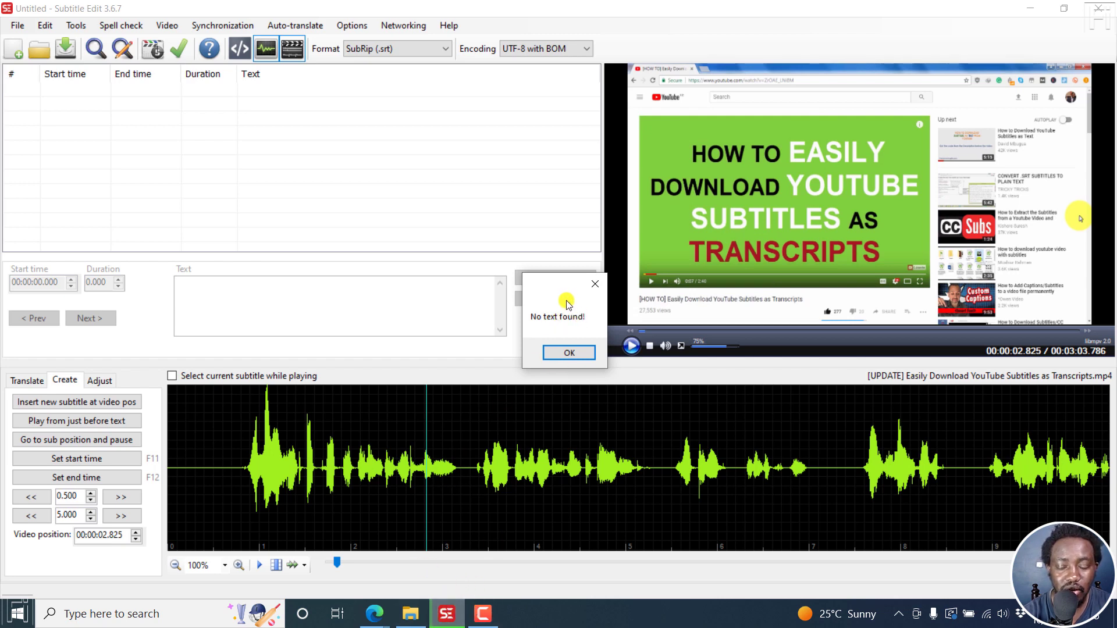
Step: Dismiss the No text found! message and reopen the Video menu
left_click(567, 353)
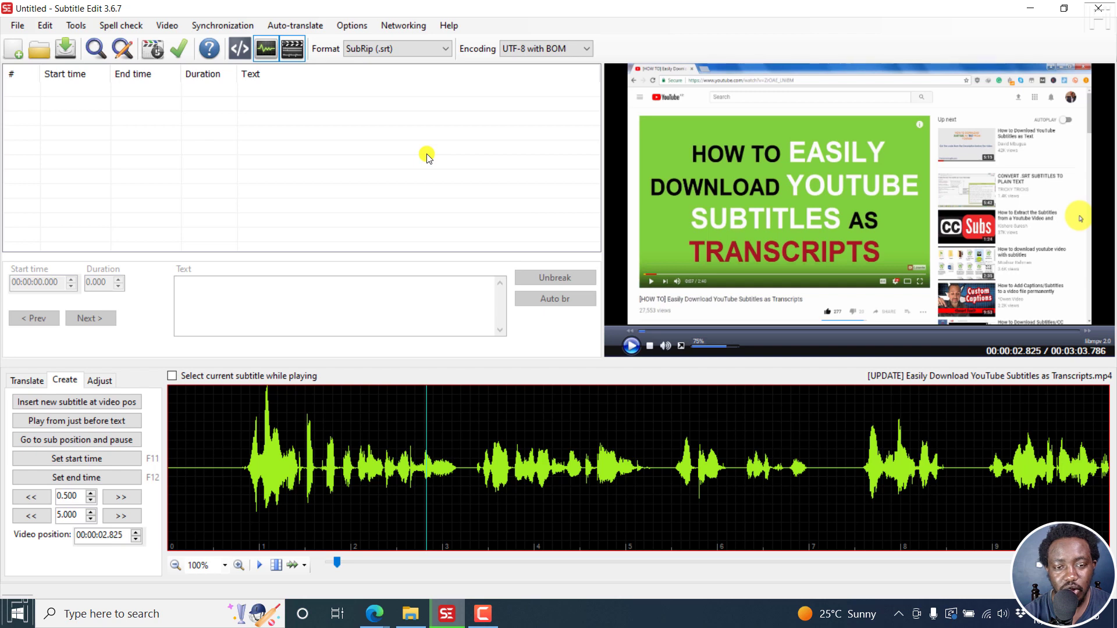
left_click(167, 25)
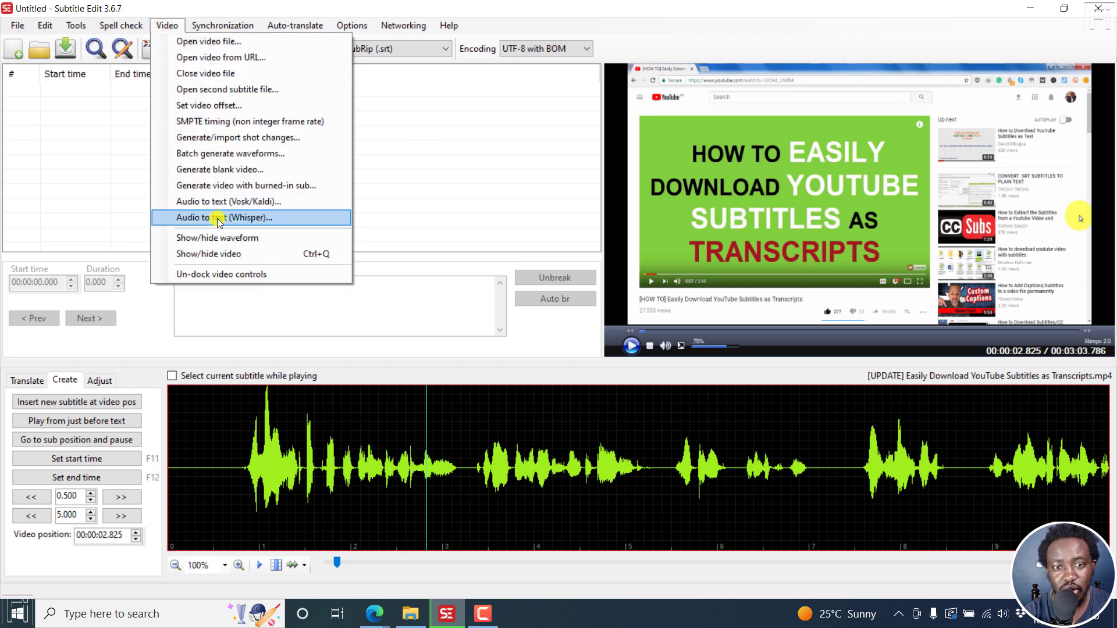
left_click(465, 214)
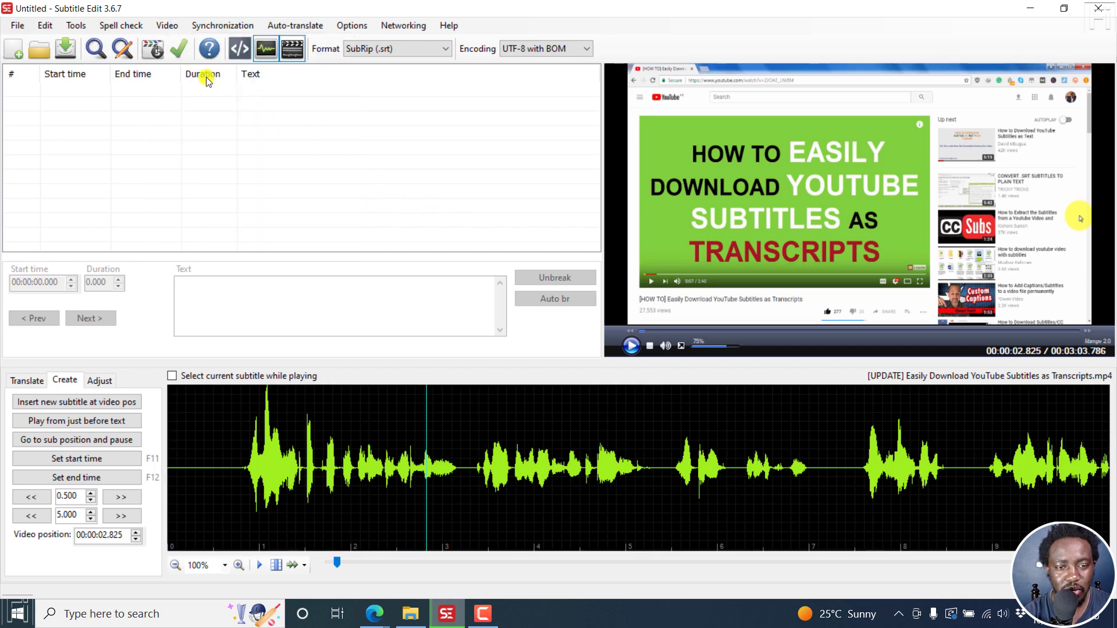
left_click(164, 26)
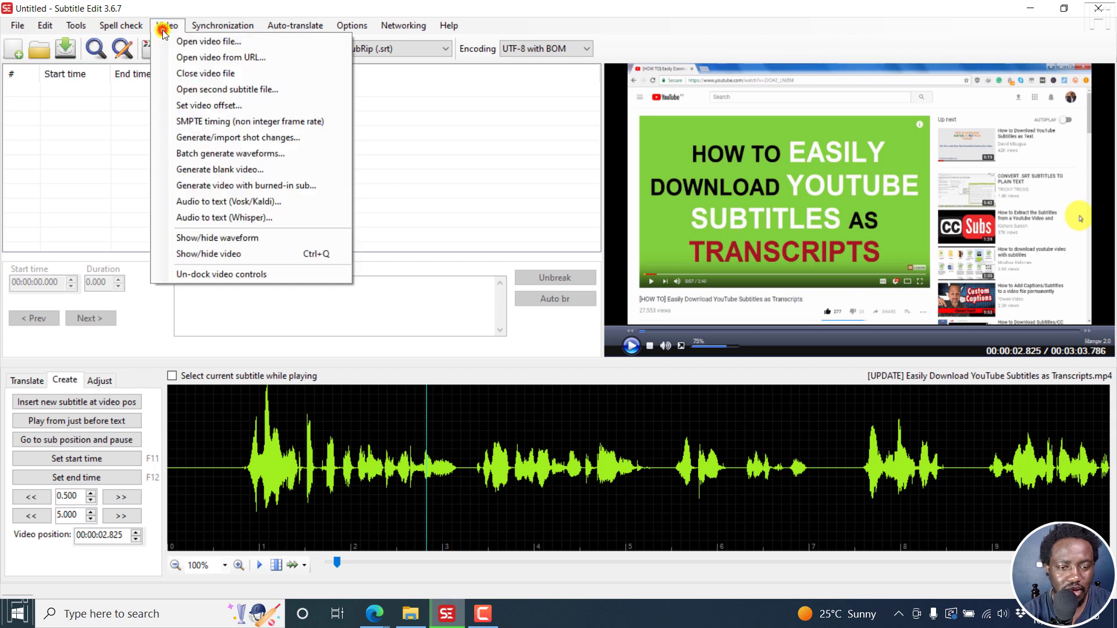
Step: Run Vosk/Kaldi audio to text with vosk-model-en-us-0.22-lgraph to generate timed lines
left_click(220, 203)
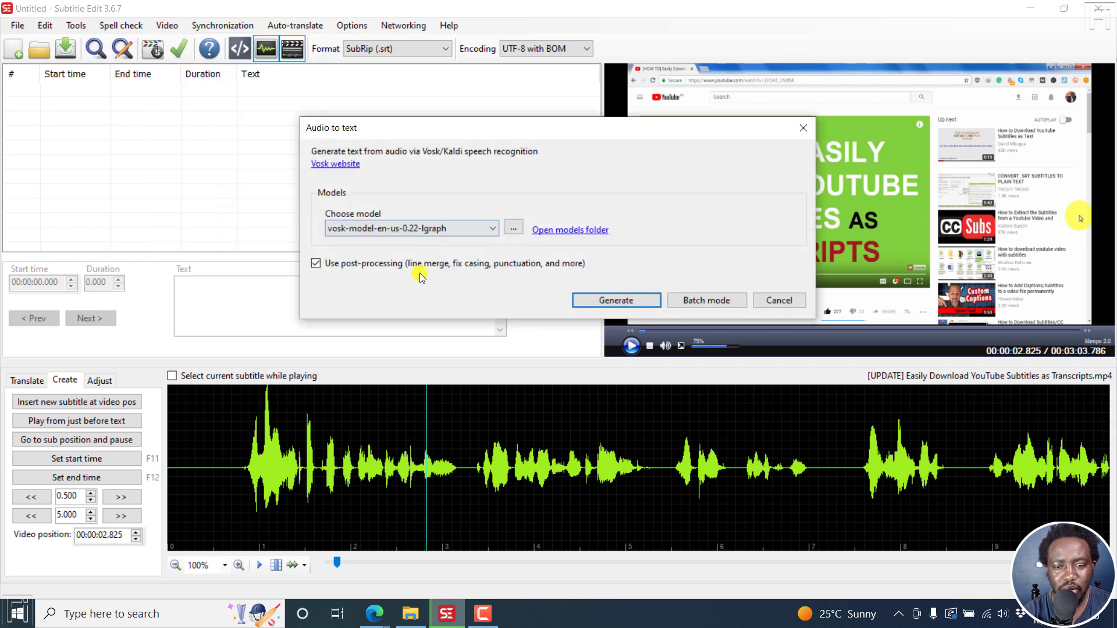
left_click(593, 300)
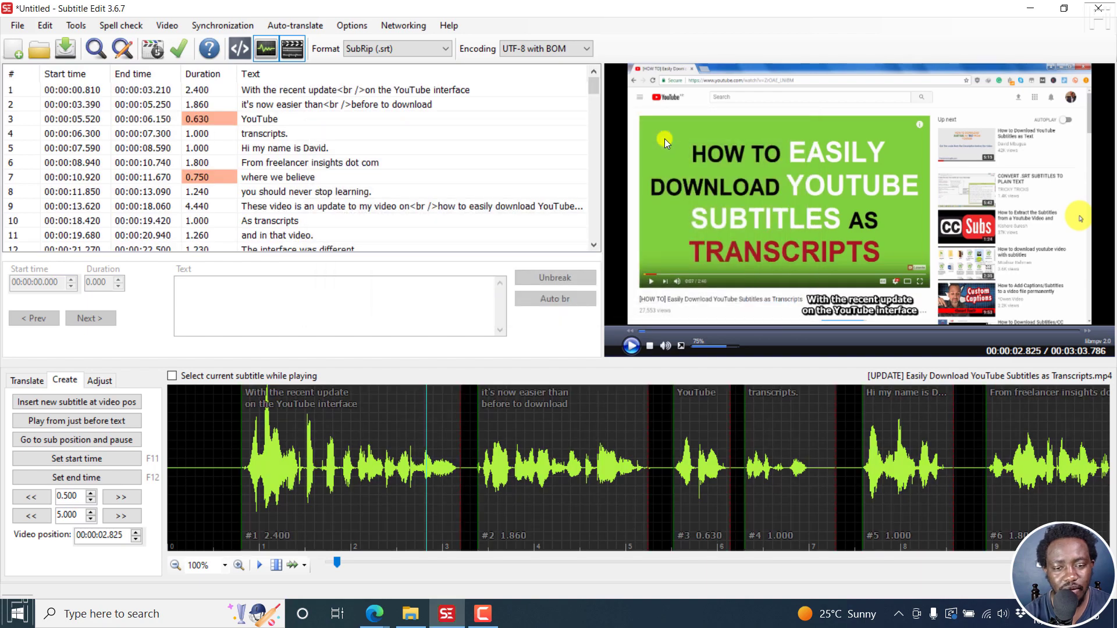
left_click(311, 183)
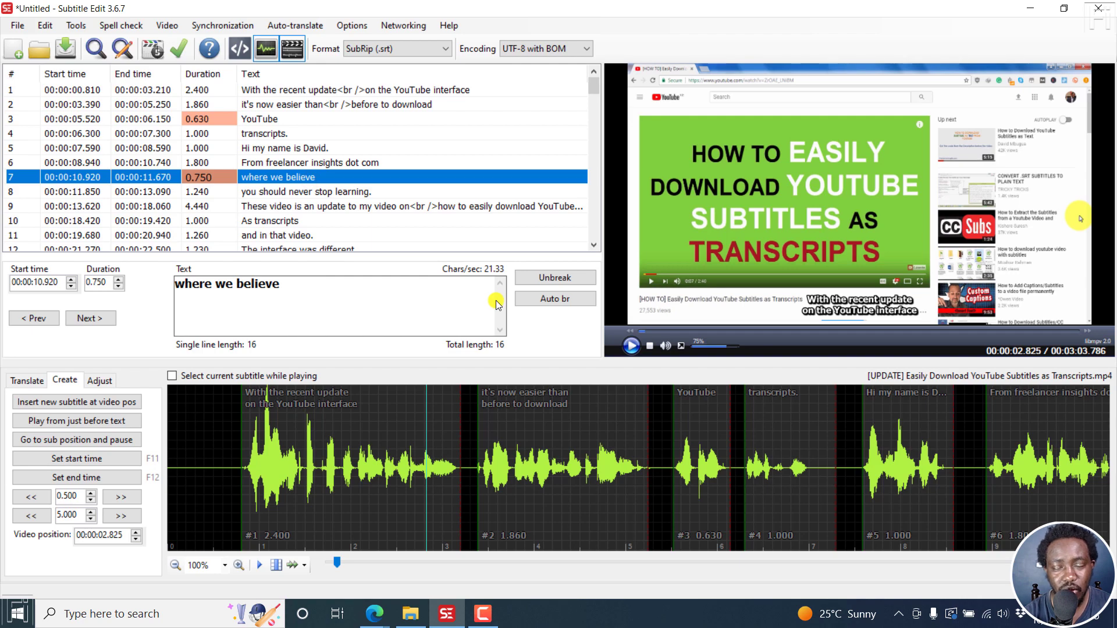
left_click(167, 26)
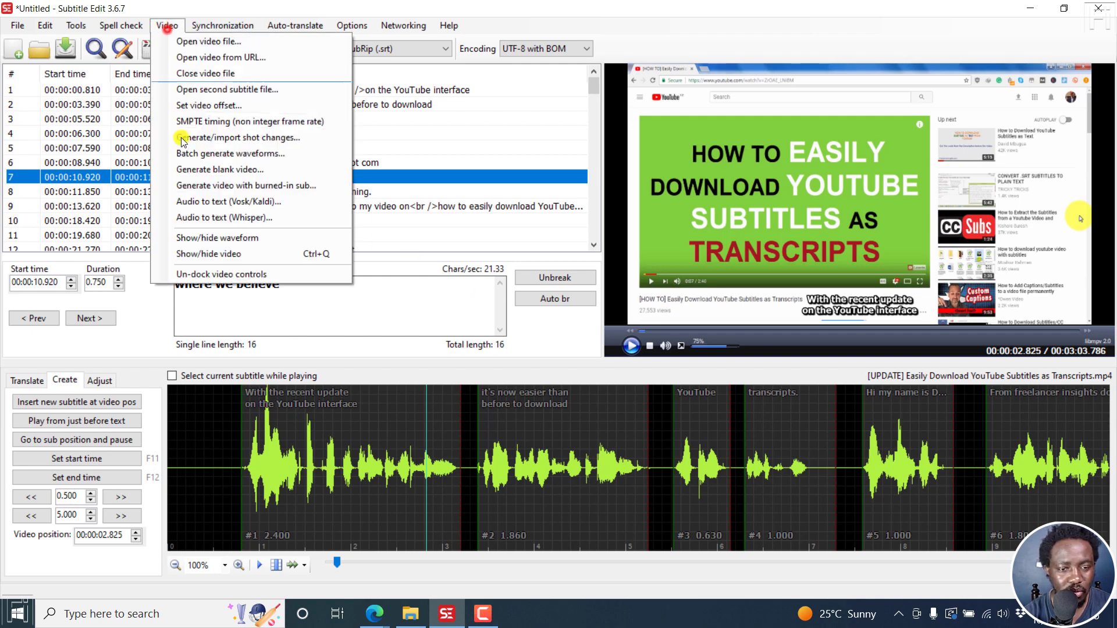
left_click(251, 220)
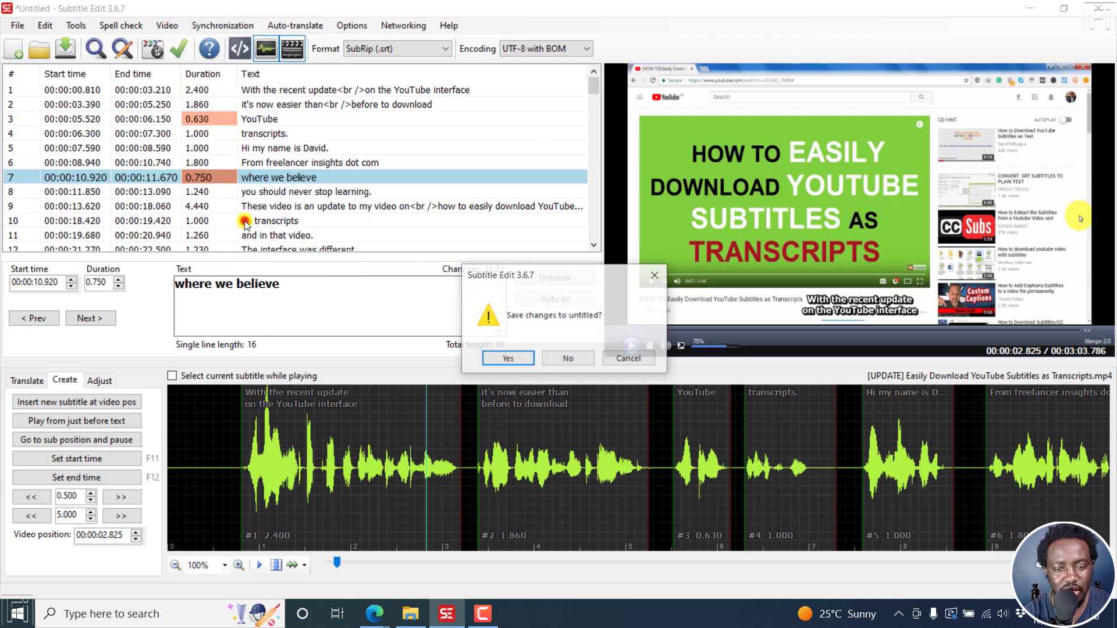
left_click(628, 361)
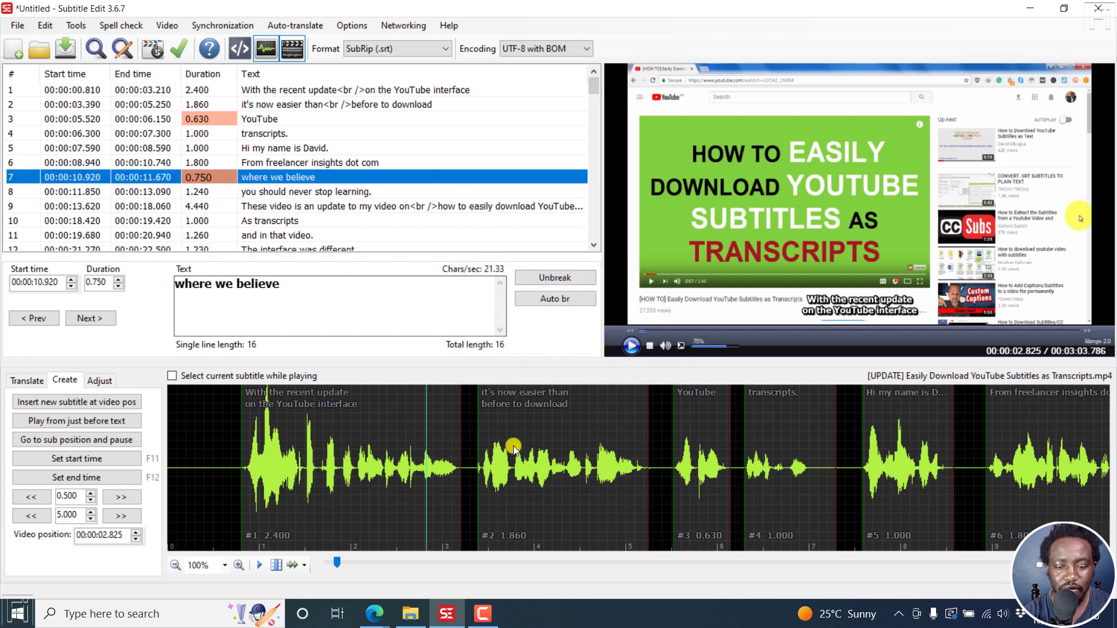
mouse_move(374, 612)
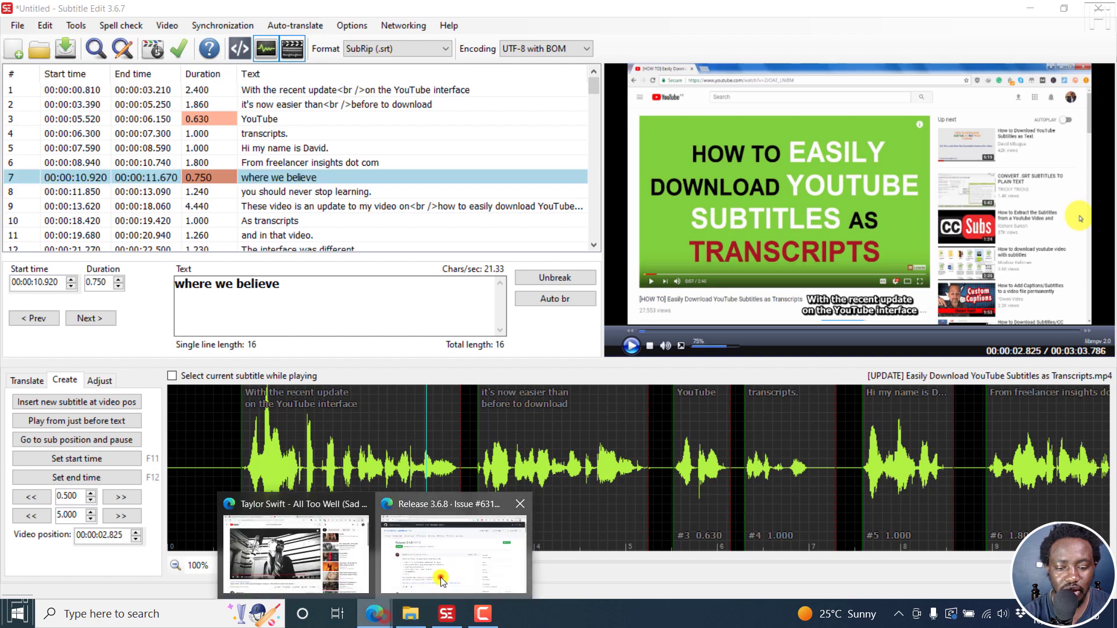
Step: Return to the GitHub Release 3.6.8 issue and select 'Speech recognition via Whisper'
left_click(442, 547)
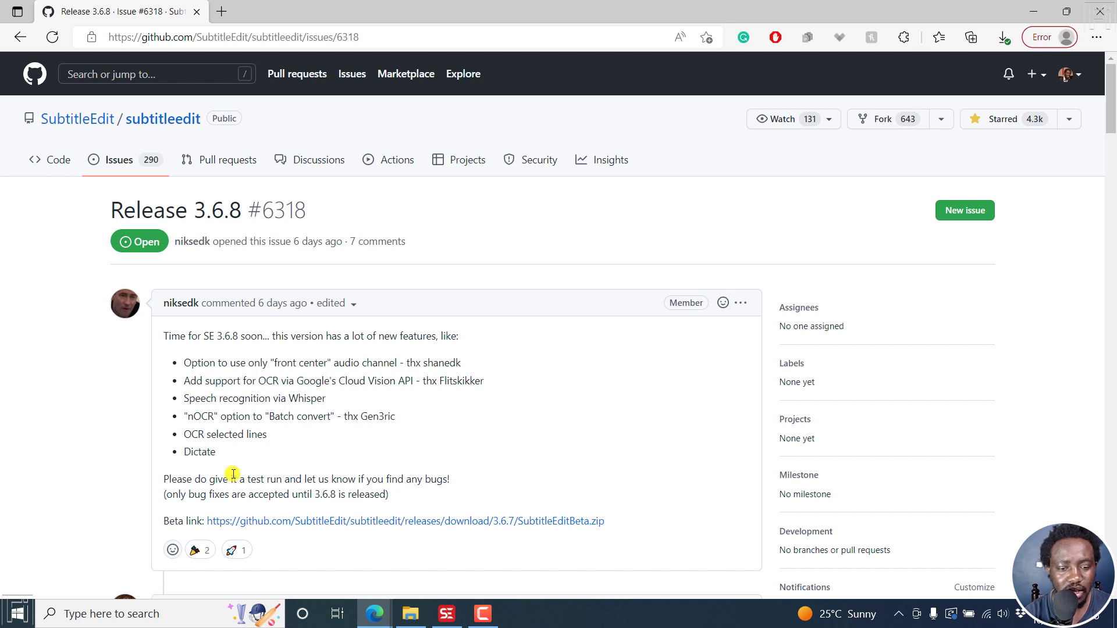
triple_click(227, 399)
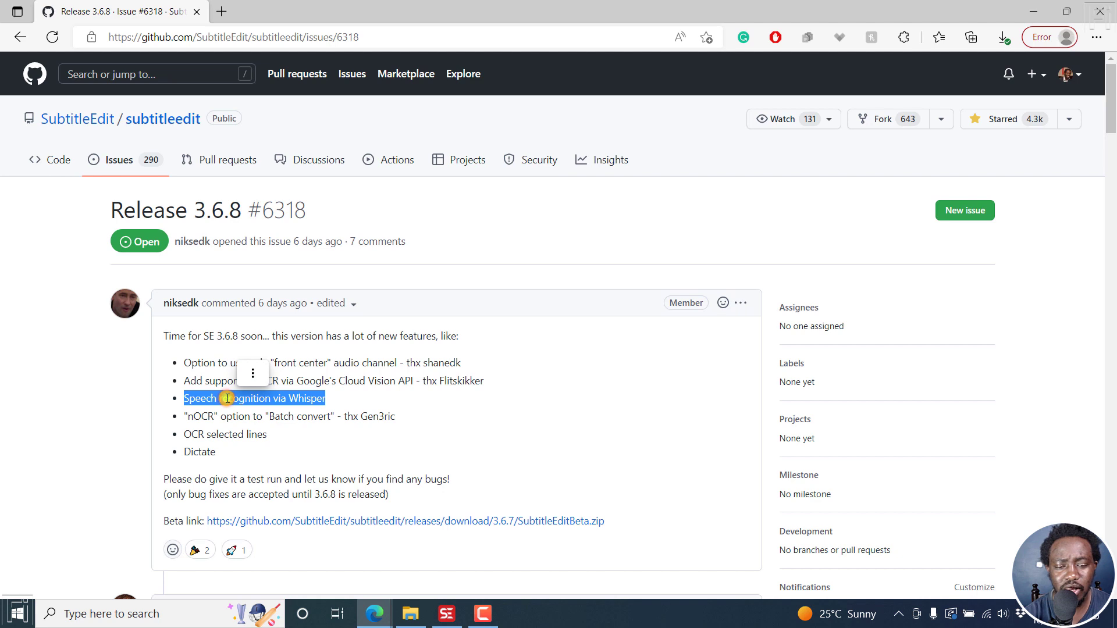